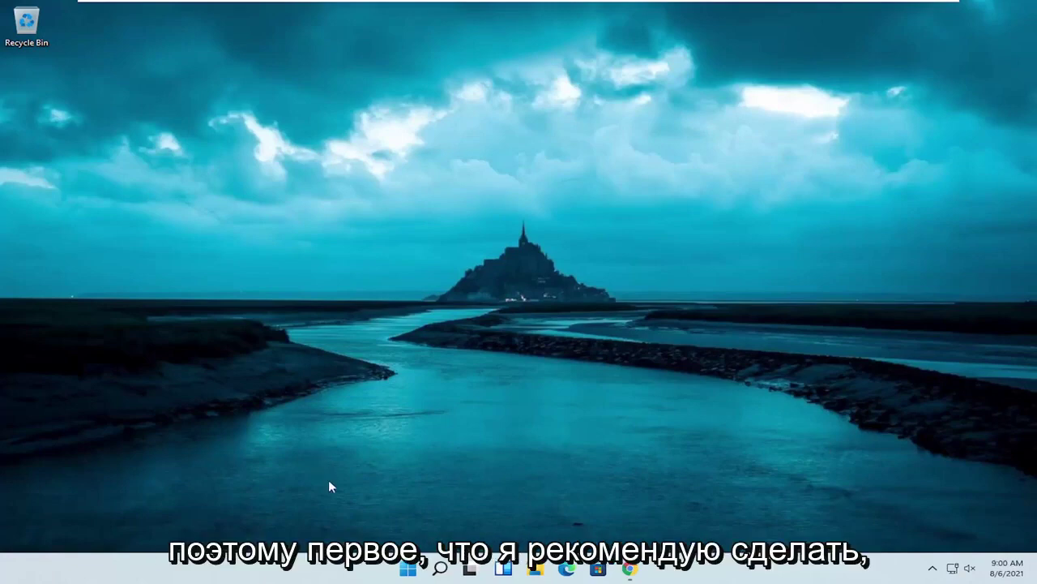
Step: Search Windows for msconfig and launch System Configuration from the results
left_click(442, 570)
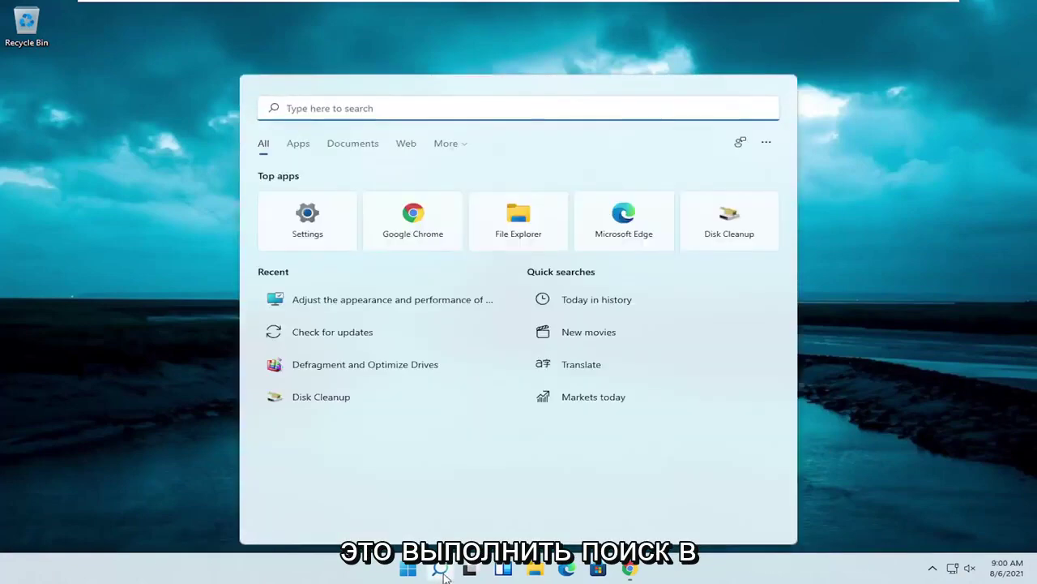
type("msconfi")
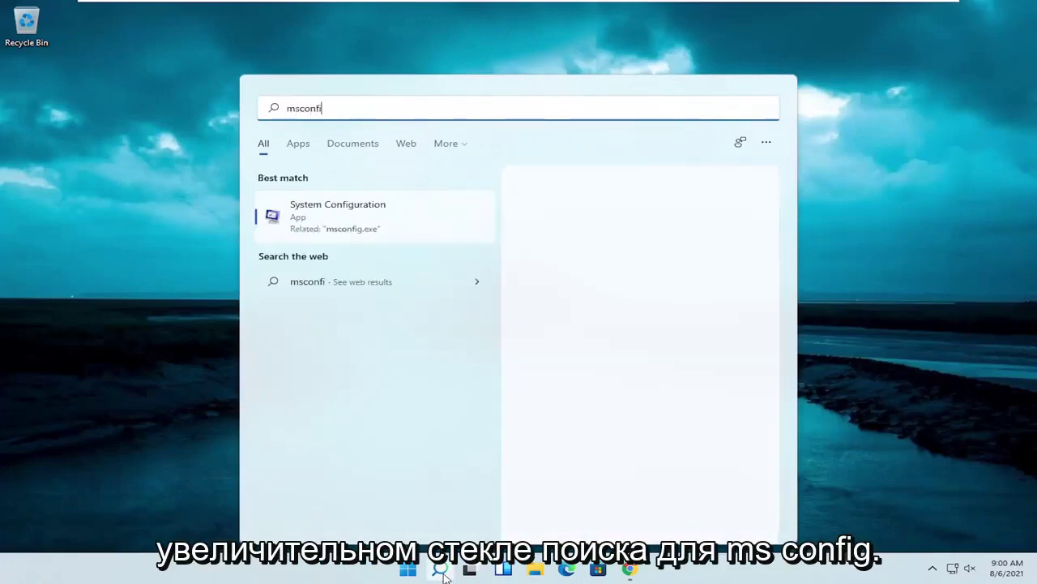
type("g")
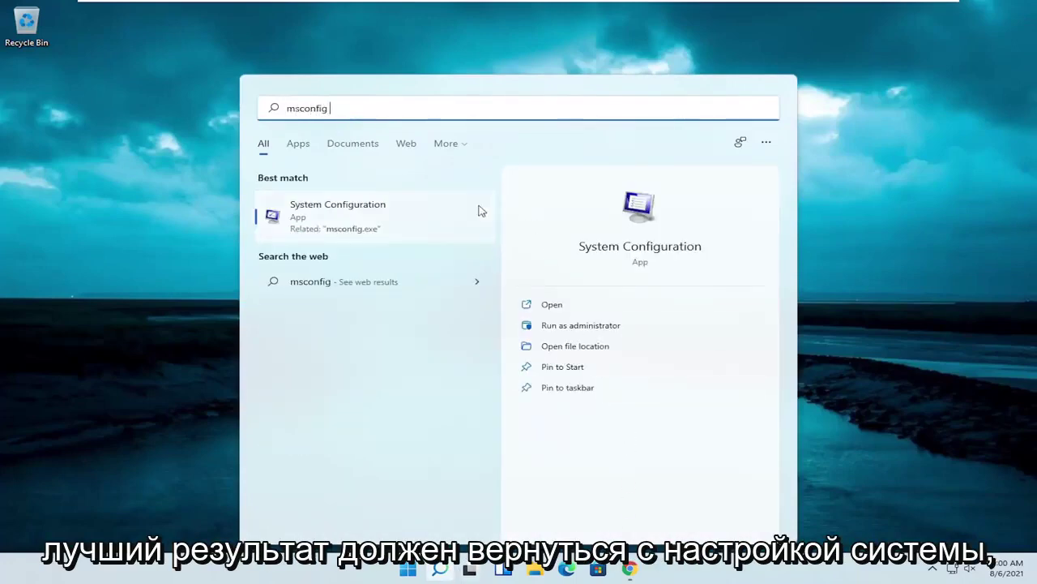
left_click(355, 225)
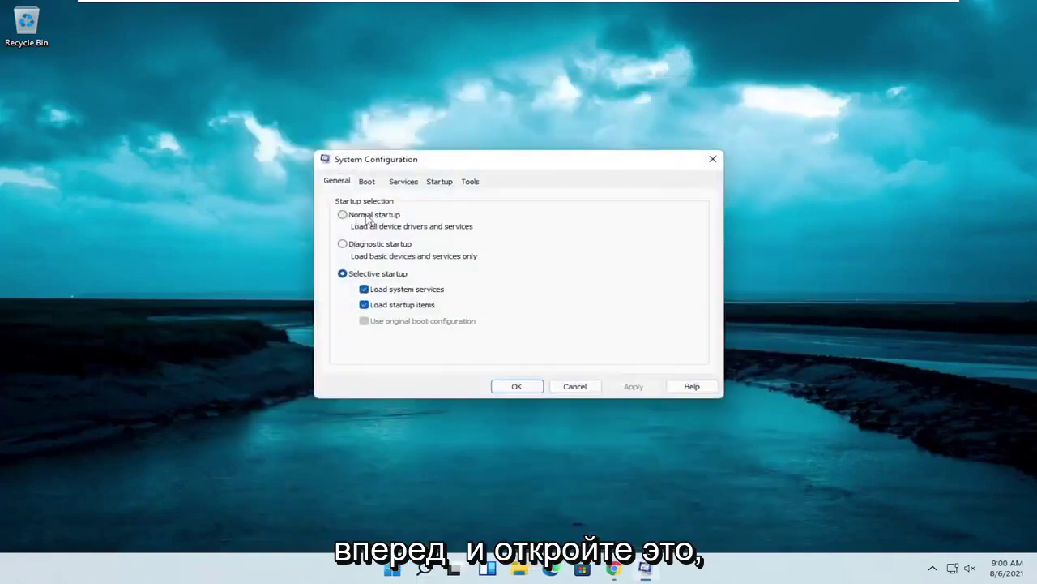
Step: In Boot advanced options, limit processors to 2 and enable the 4096 MB maximum memory limit
left_click(366, 179)
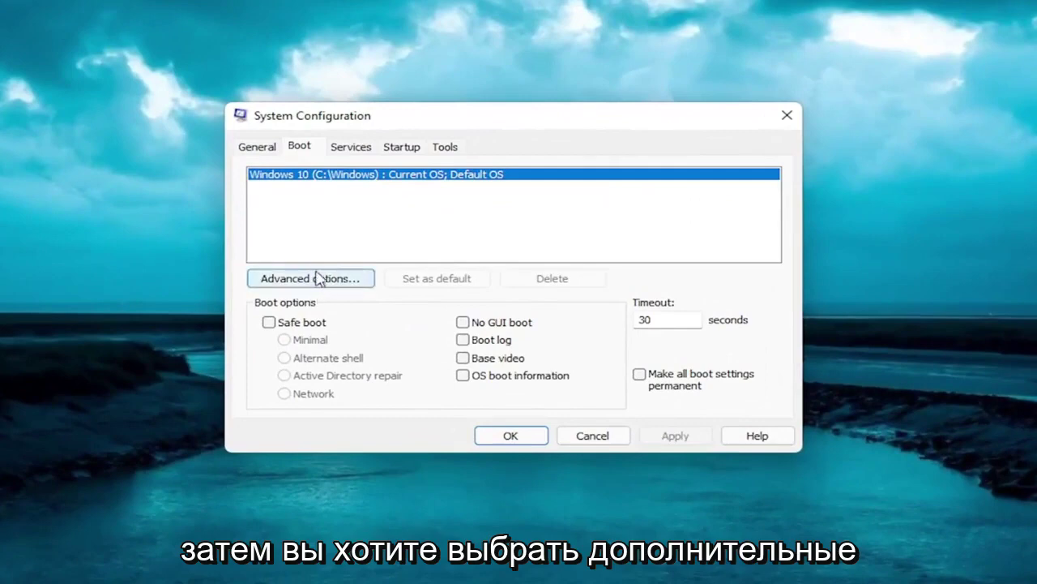
left_click(316, 278)
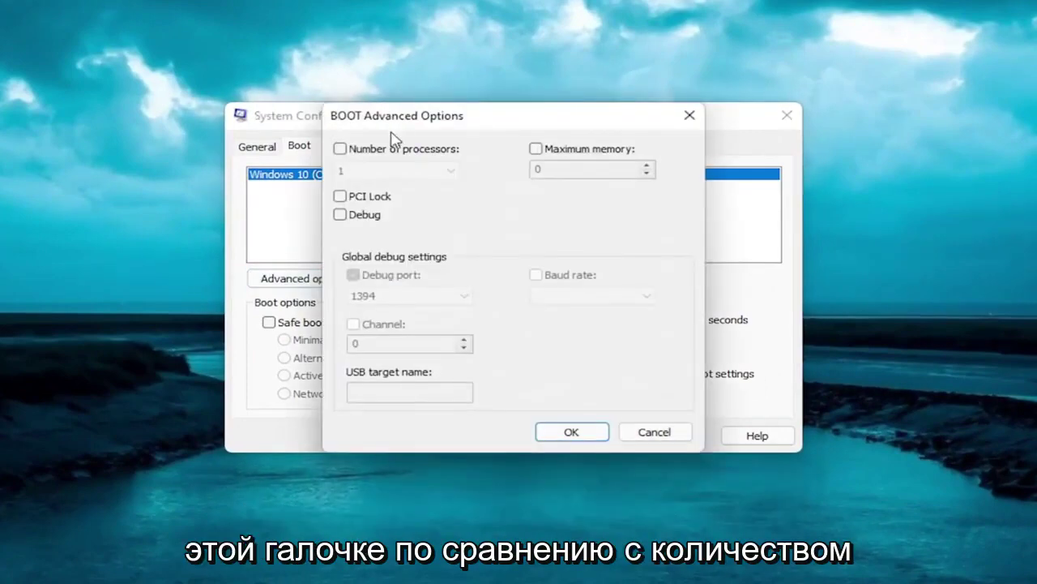
left_click(340, 151)
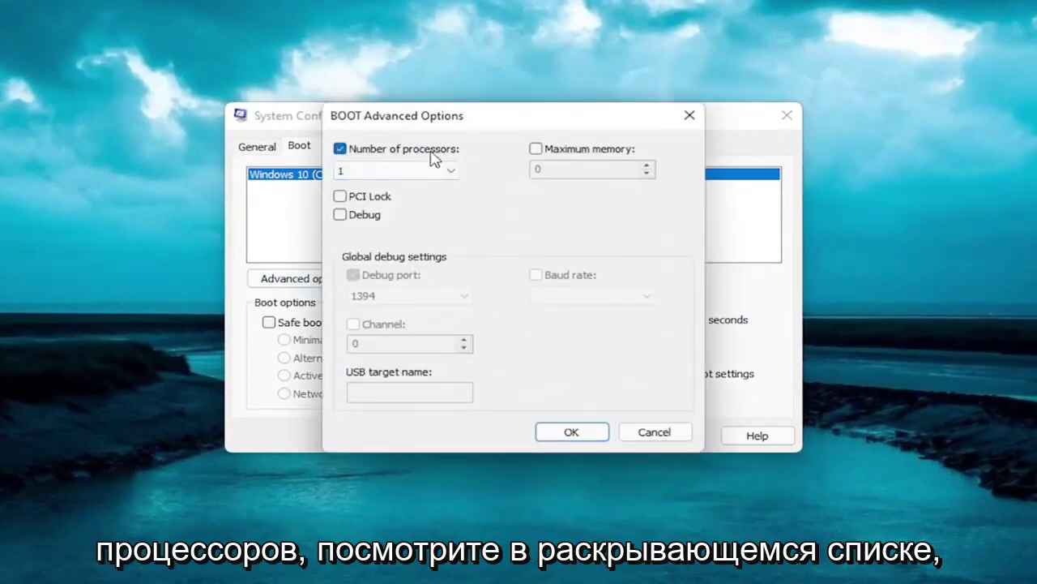
left_click(451, 172)
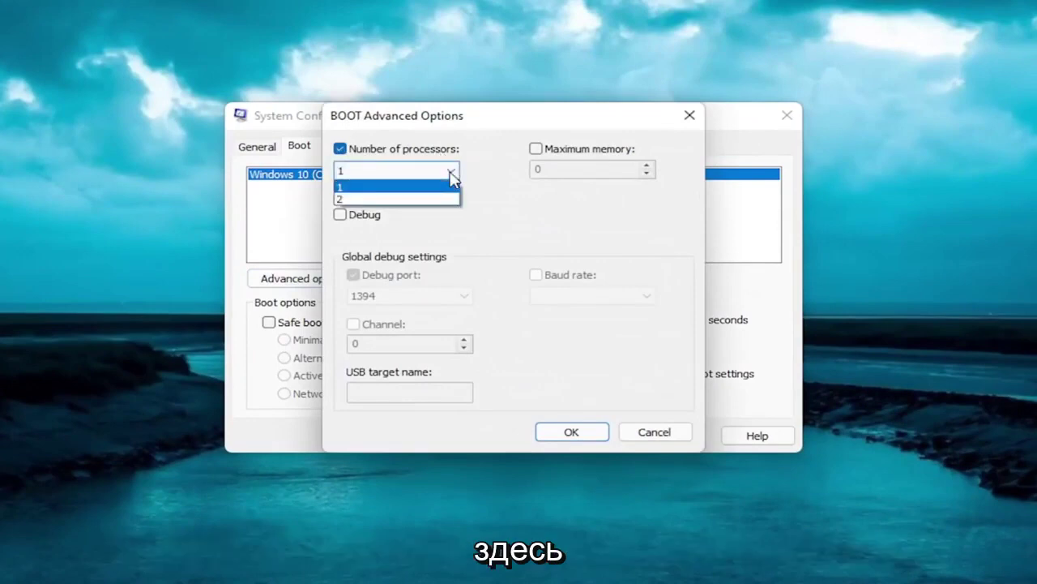
left_click(407, 199)
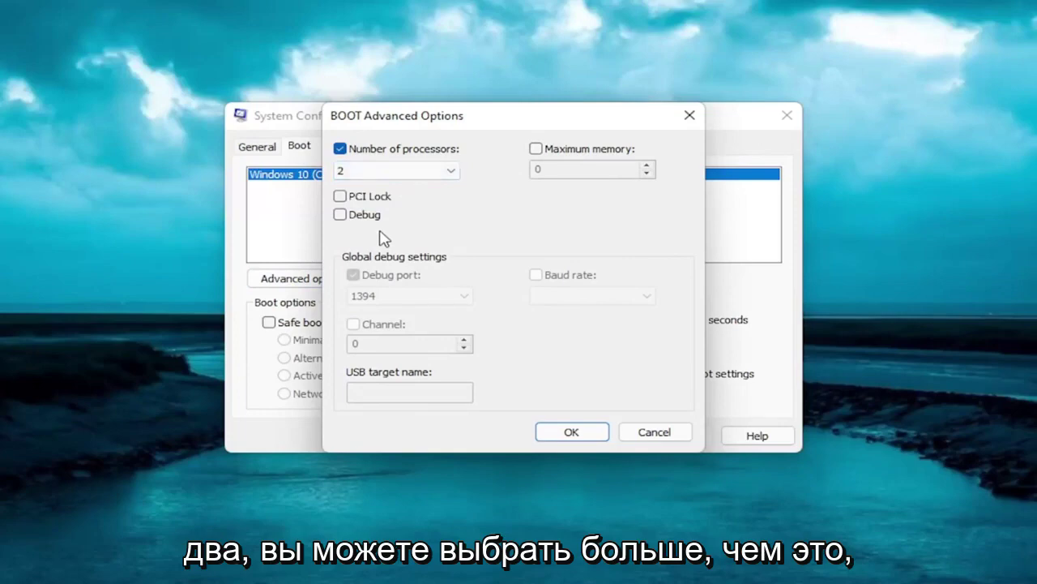
left_click(536, 149)
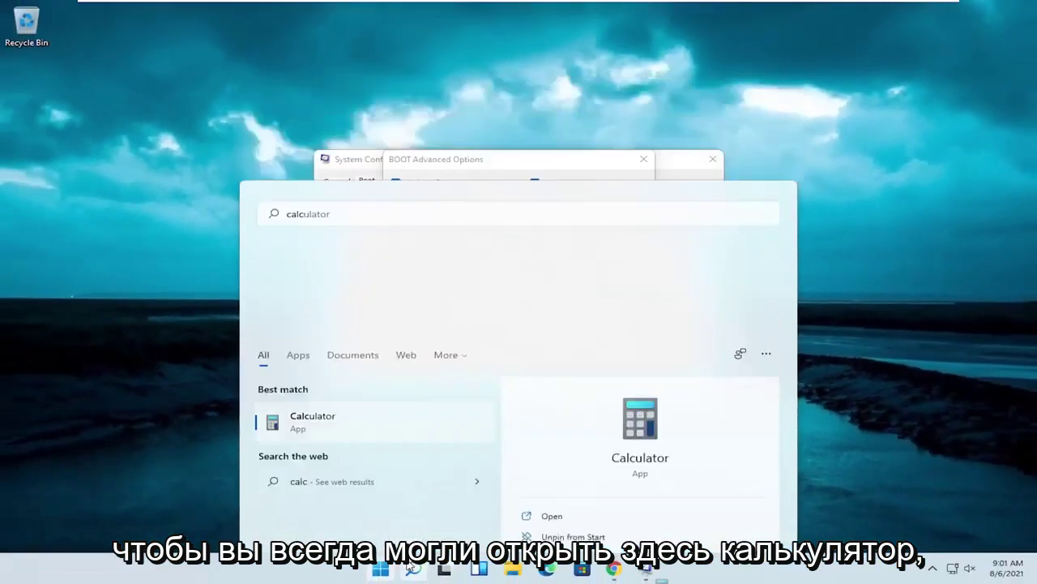
Step: Launch Calculator, compute 1024 × 8, multiply that by 2, then clear the result
key("Return")
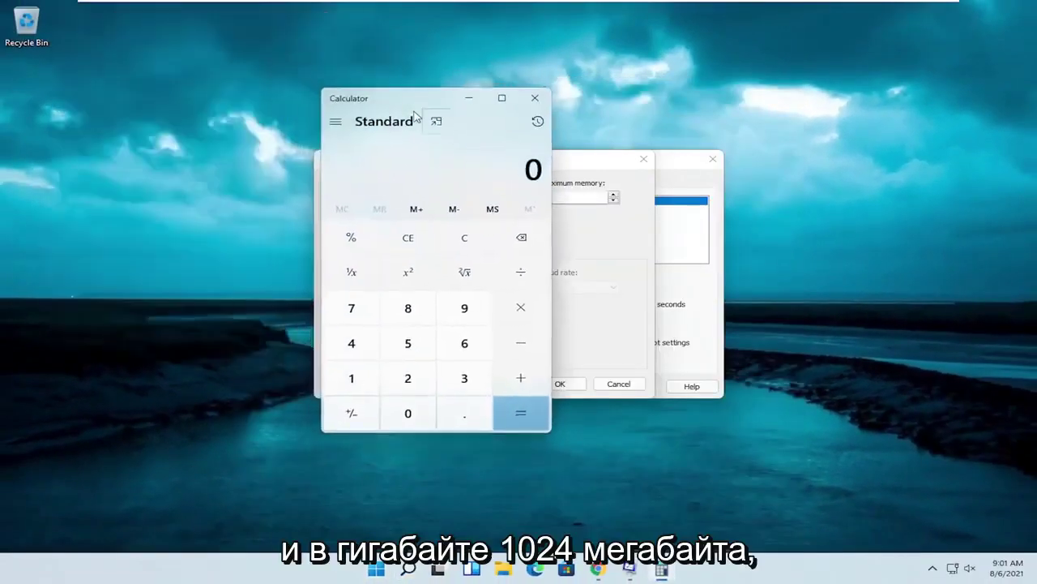
type("1024")
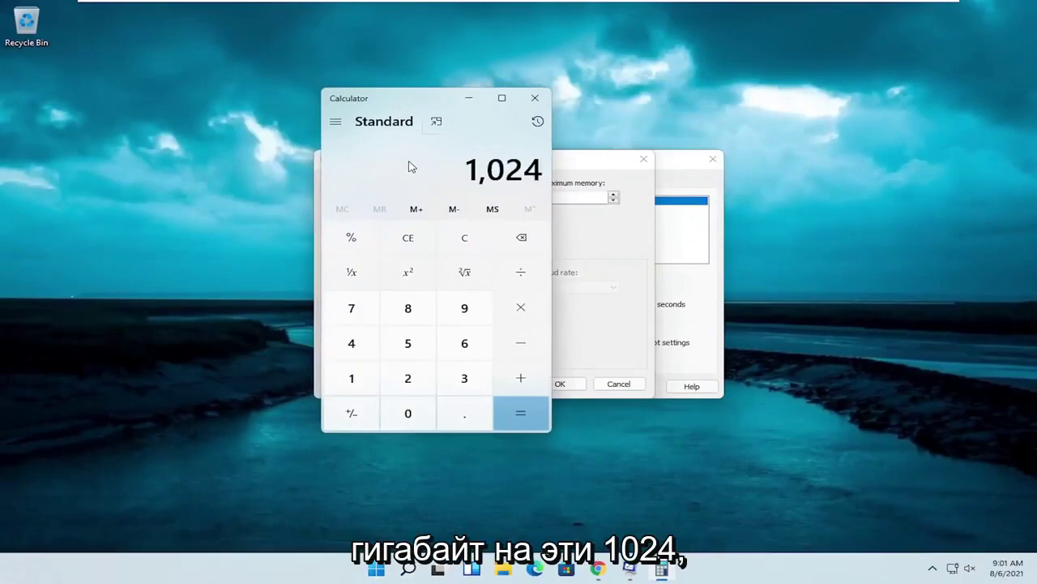
type("8")
key("Return")
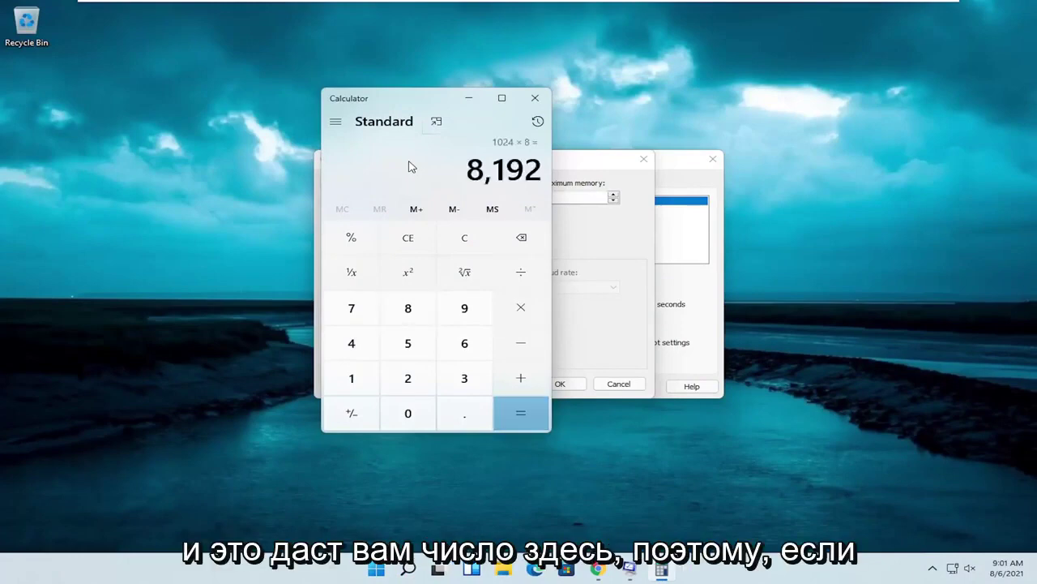
left_click_drag(446, 102, 350, 115)
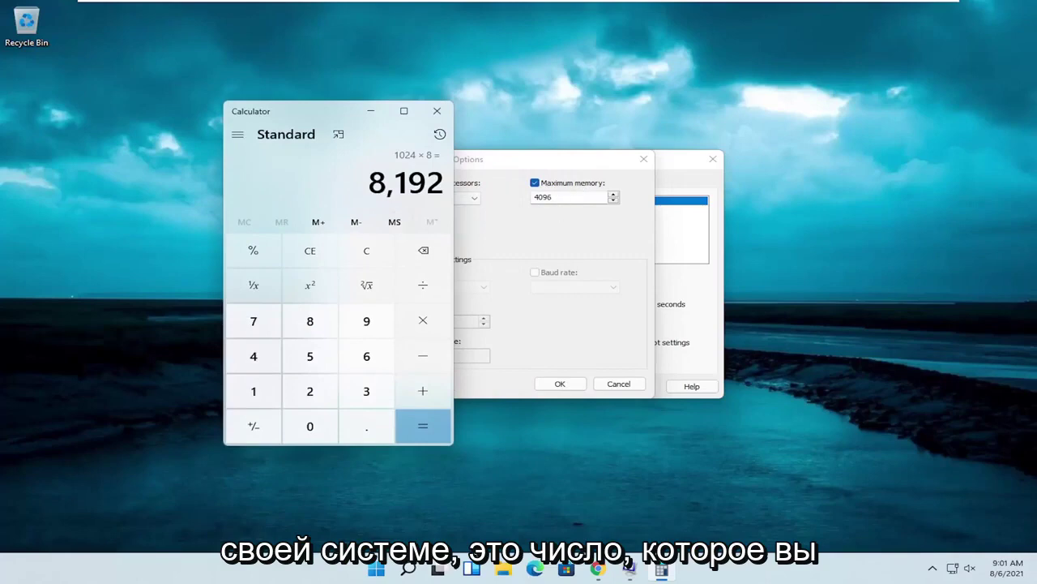
type("*2")
key("Return")
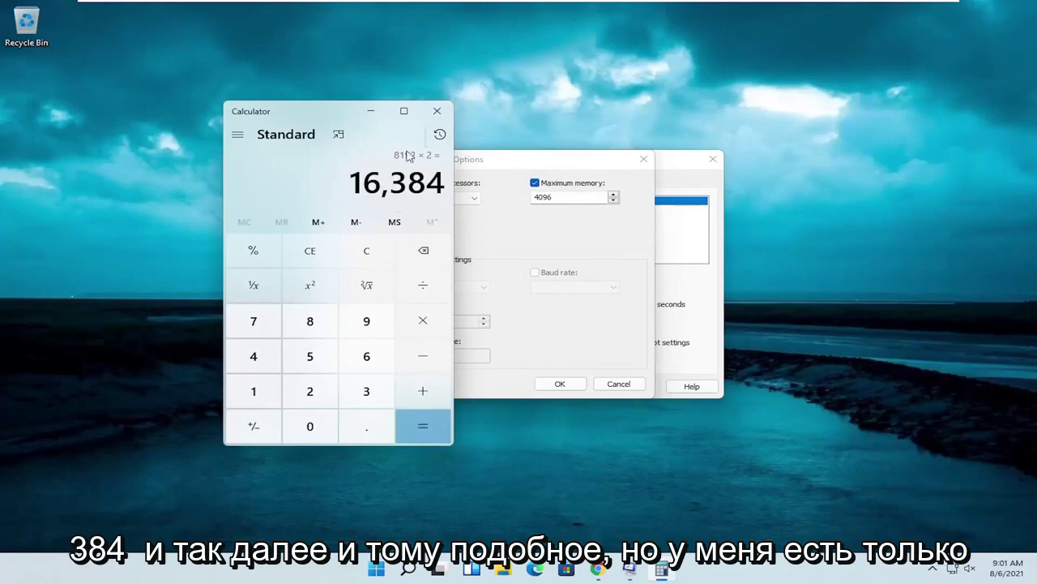
key("Escape")
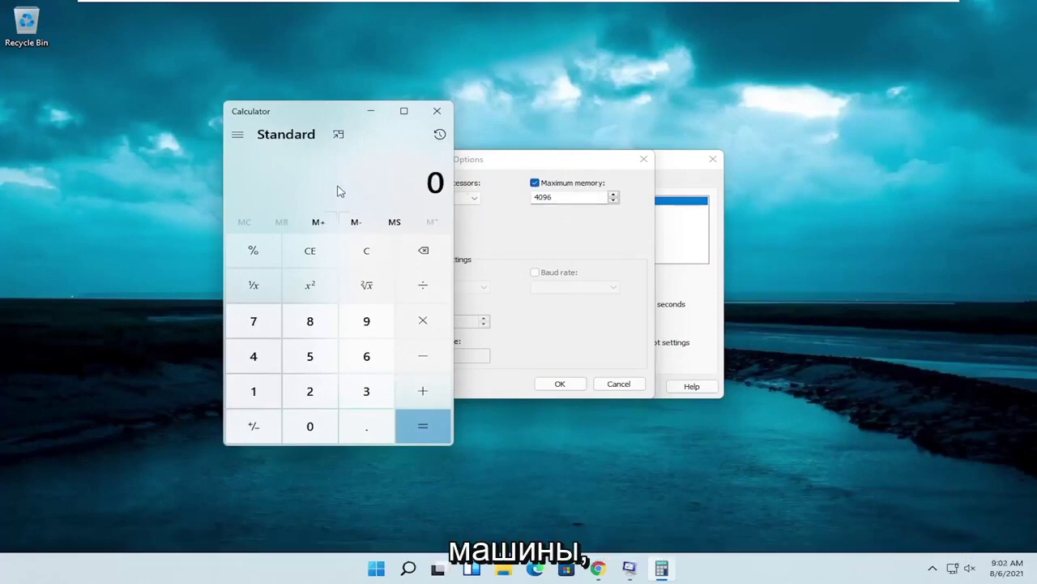
Step: Compute 1024 × 4 = 4,096, close Calculator, and accept the 2-processor, 4096 MB boot limits
type("1024*4")
key("Return")
left_click(438, 113)
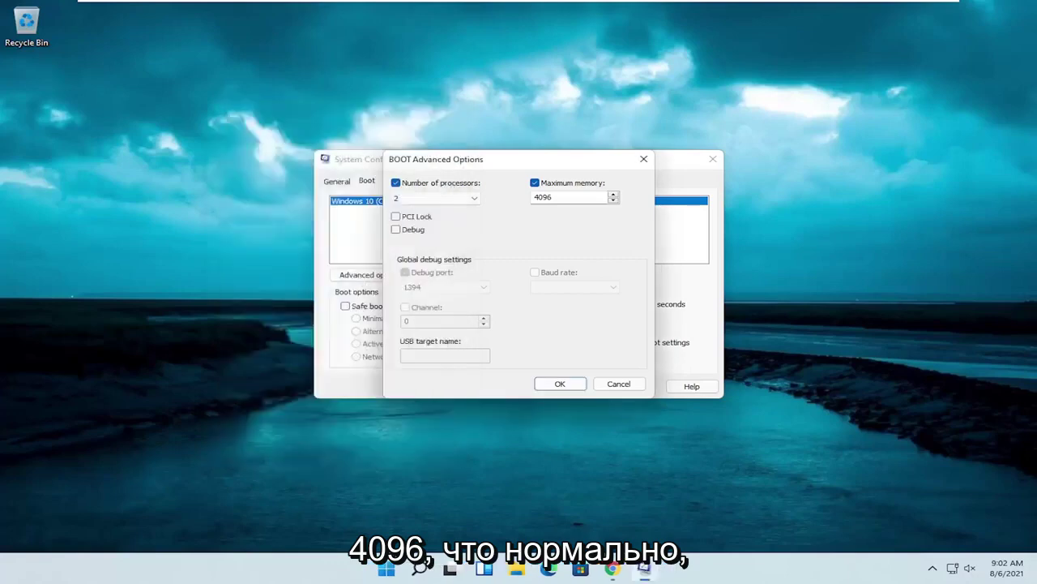
left_click(561, 384)
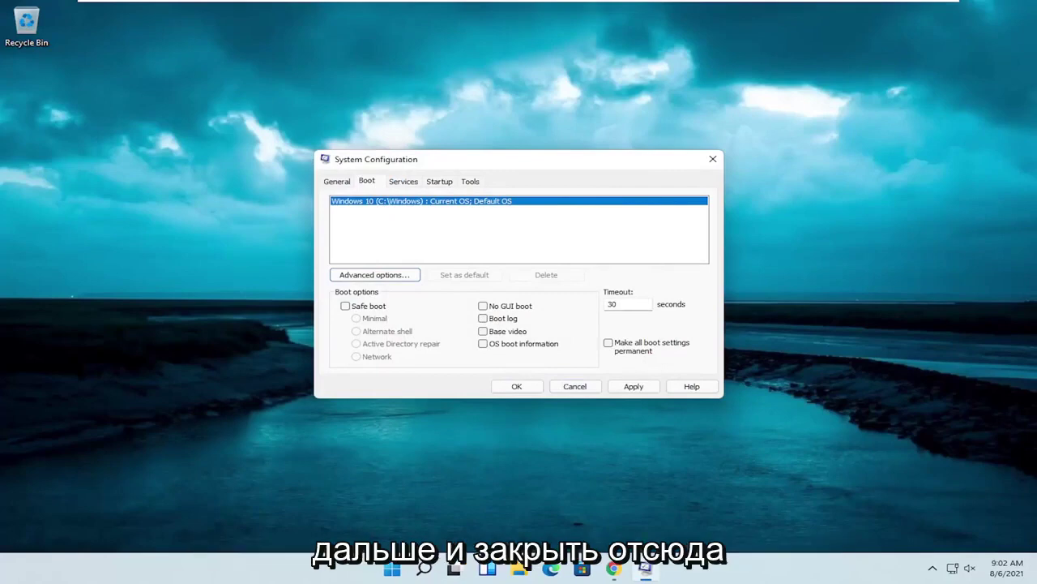
Step: Close System Configuration and open Performance Options via a search for 'adjus', on its Advanced tab
left_click(712, 159)
left_click(432, 571)
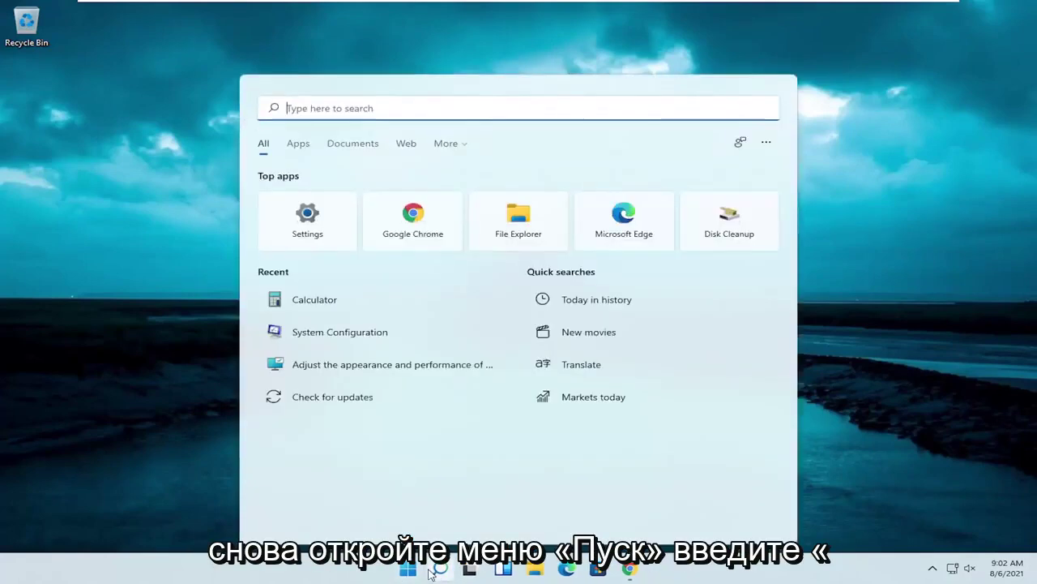
type("adjus")
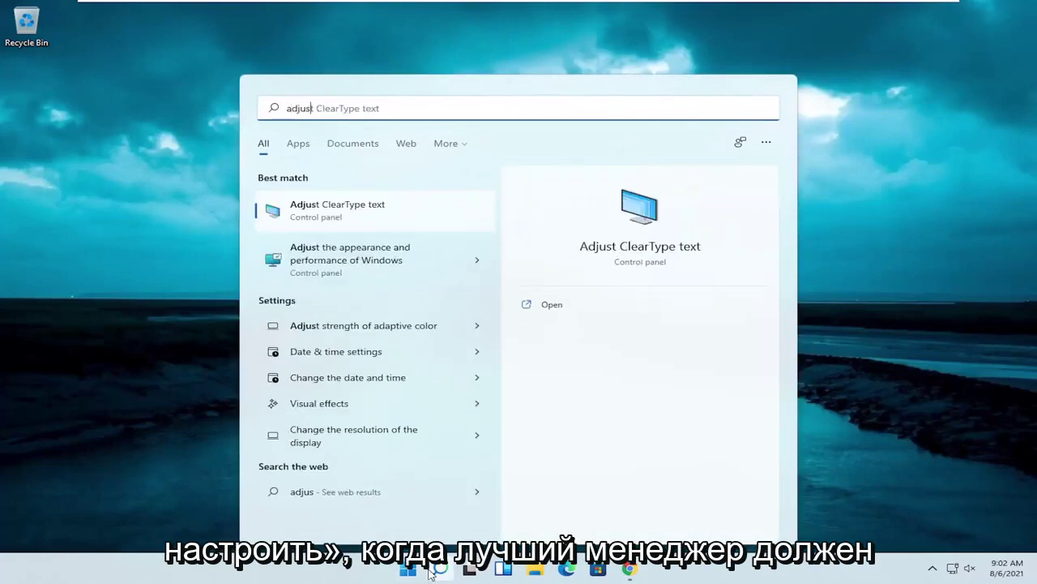
left_click(361, 261)
left_click_drag(300, 109, 428, 111)
left_click(397, 107)
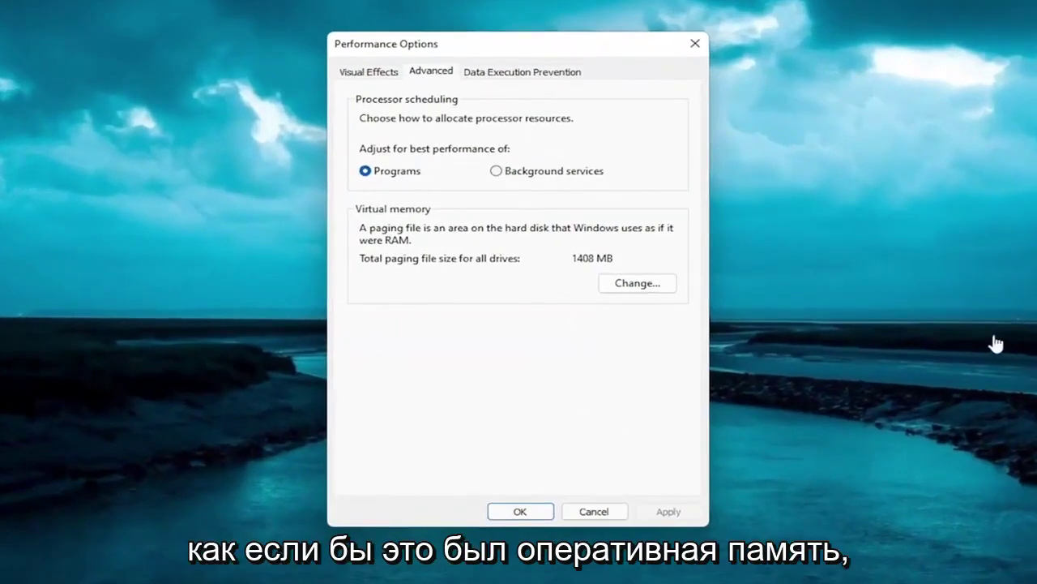
Step: Keep 'Automatically manage paging file size' checked in Virtual Memory, acknowledge the restart notice, and close Performance Options
left_click(673, 280)
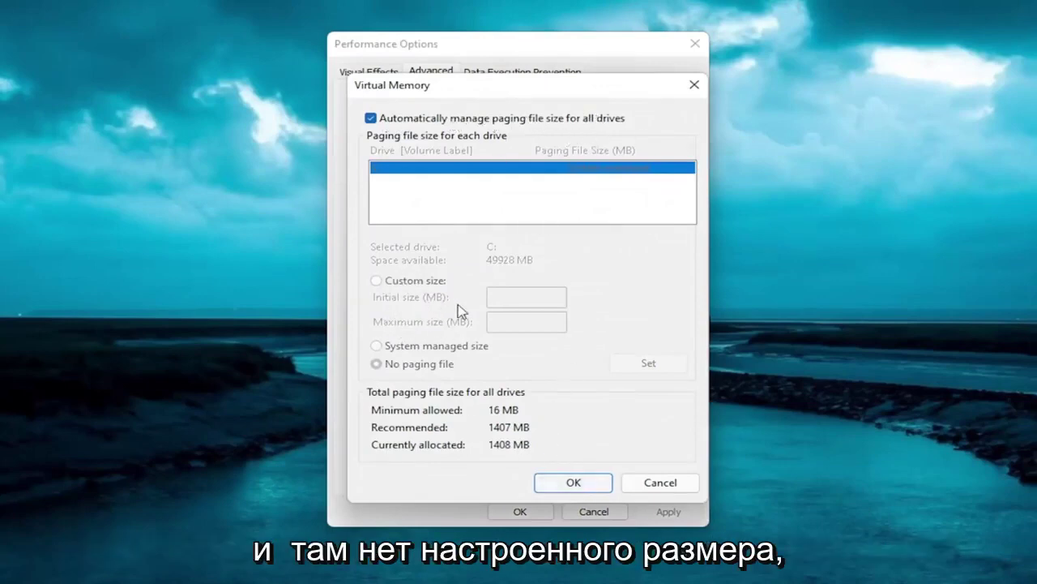
left_click(549, 486)
left_click_drag(572, 262, 508, 260)
left_click(653, 359)
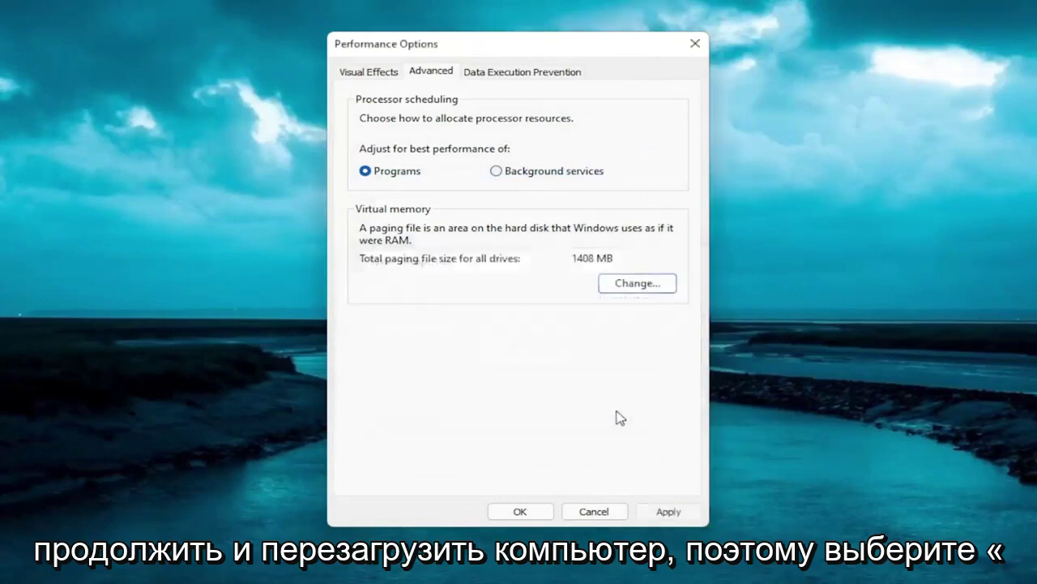
left_click(523, 513)
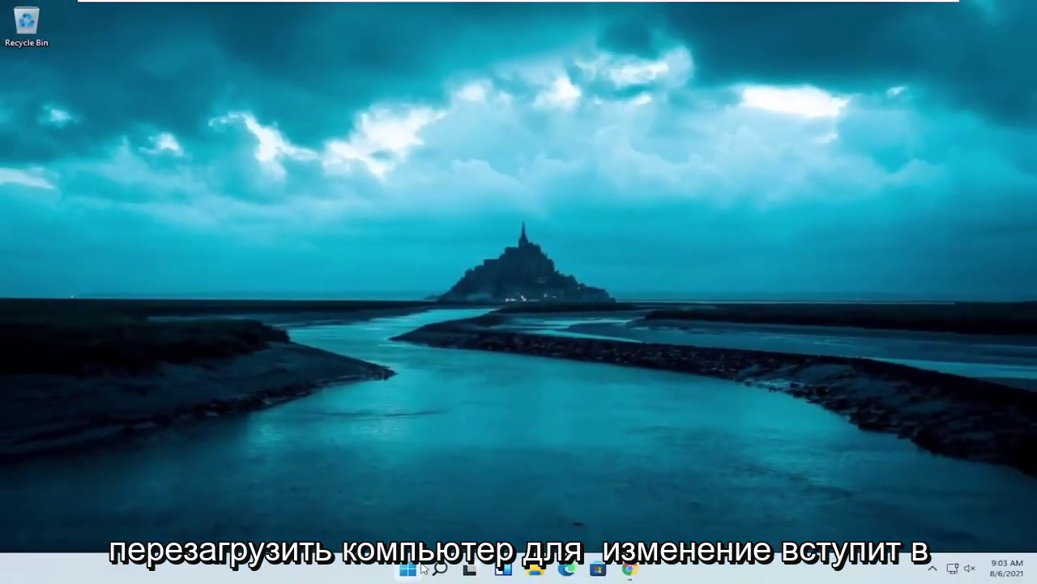
Step: Close all Chrome windows, then restart the computer from the Start button's quick menu
right_click(630, 569)
left_click(610, 538)
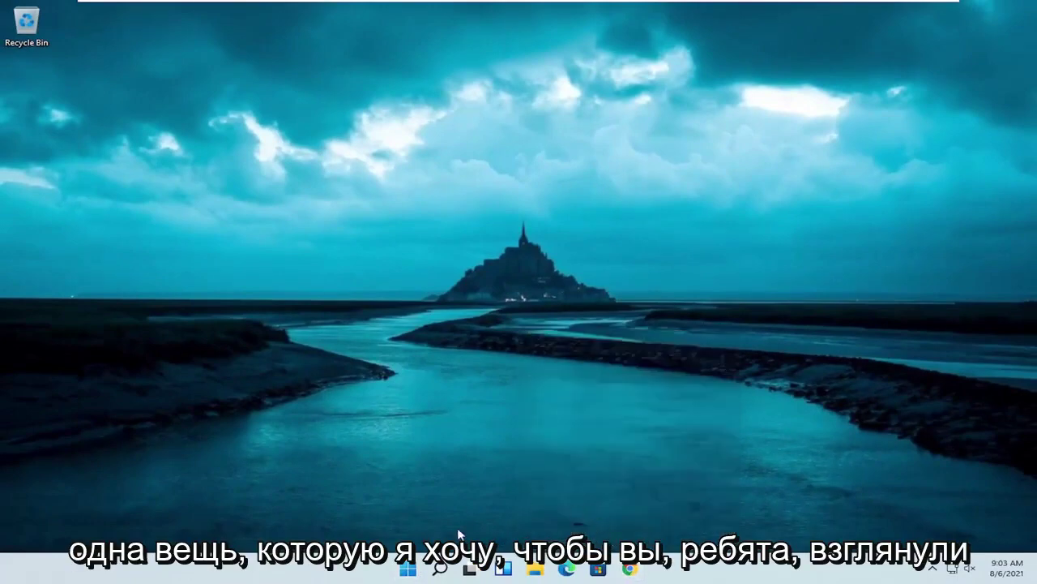
right_click(413, 571)
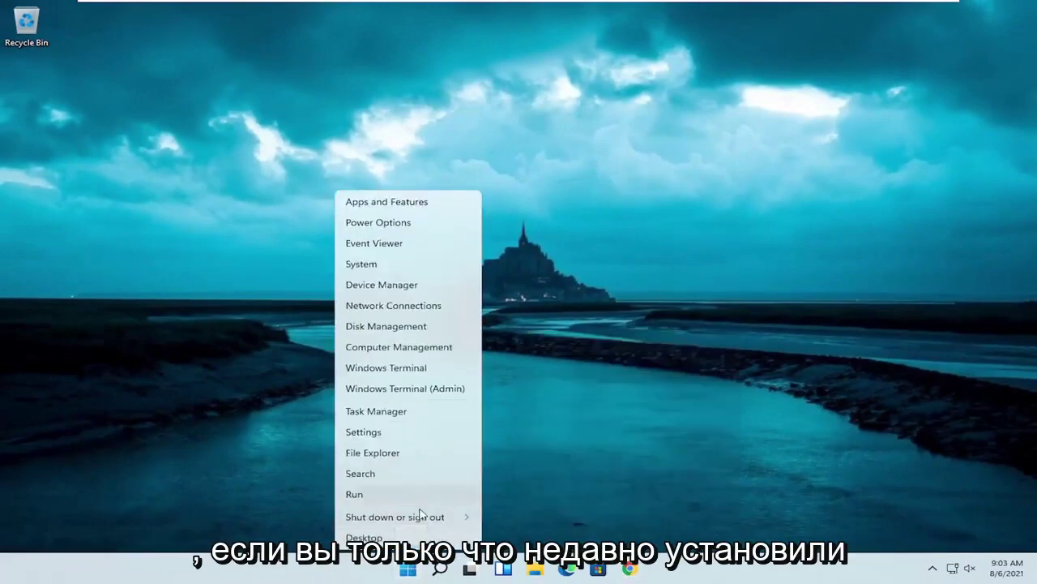
mouse_move(420, 516)
left_click(511, 539)
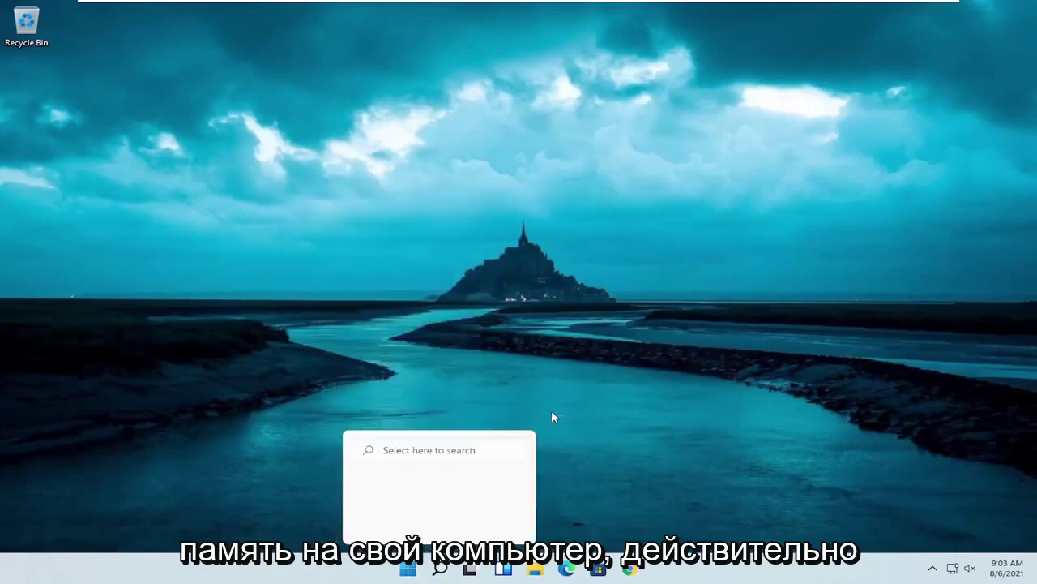